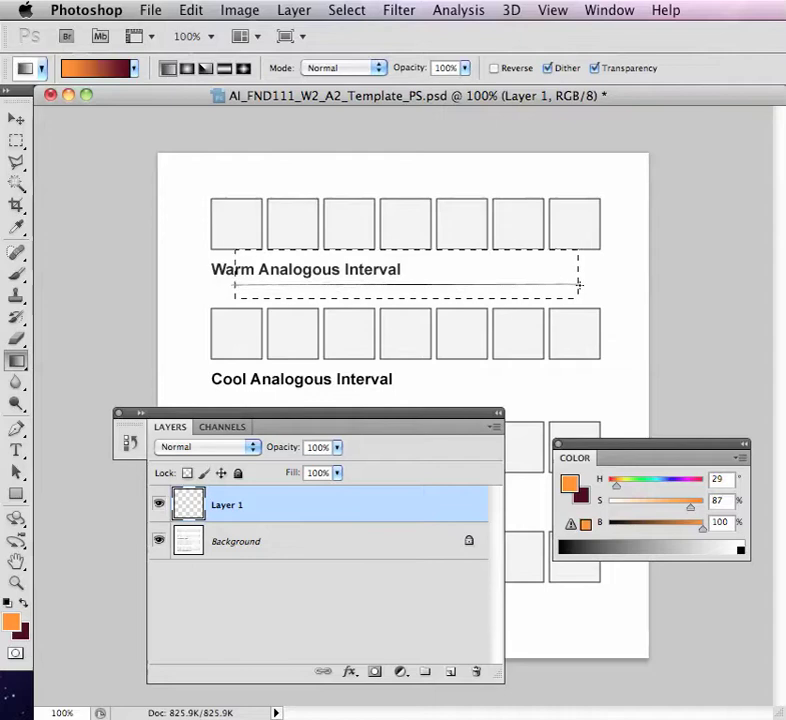
Fill the rectangular selection on Layer 1 with the orange-to-maroon linear gradient, and sample its orange end with the Background layer active
left_click_drag(577, 287, 577, 288)
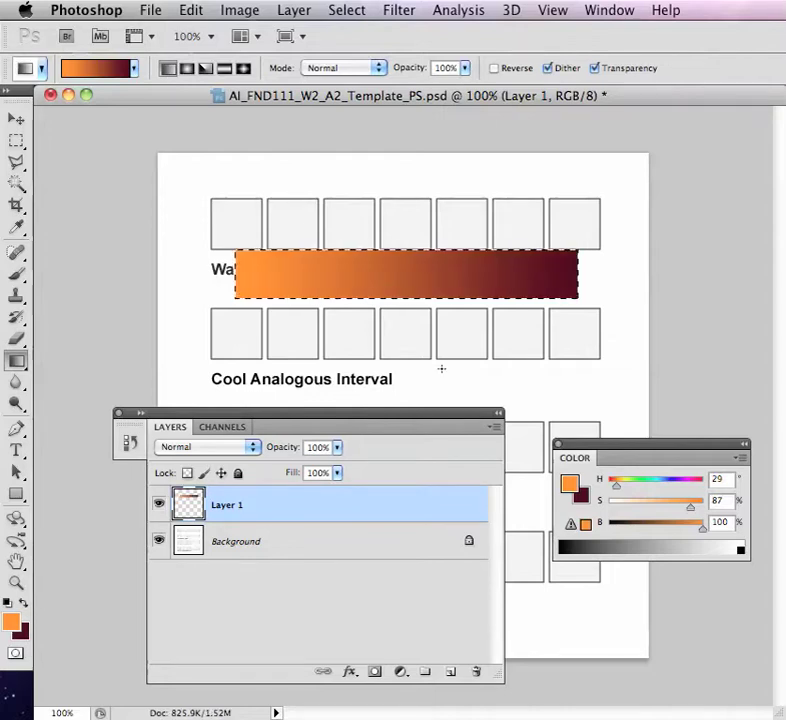
key("i")
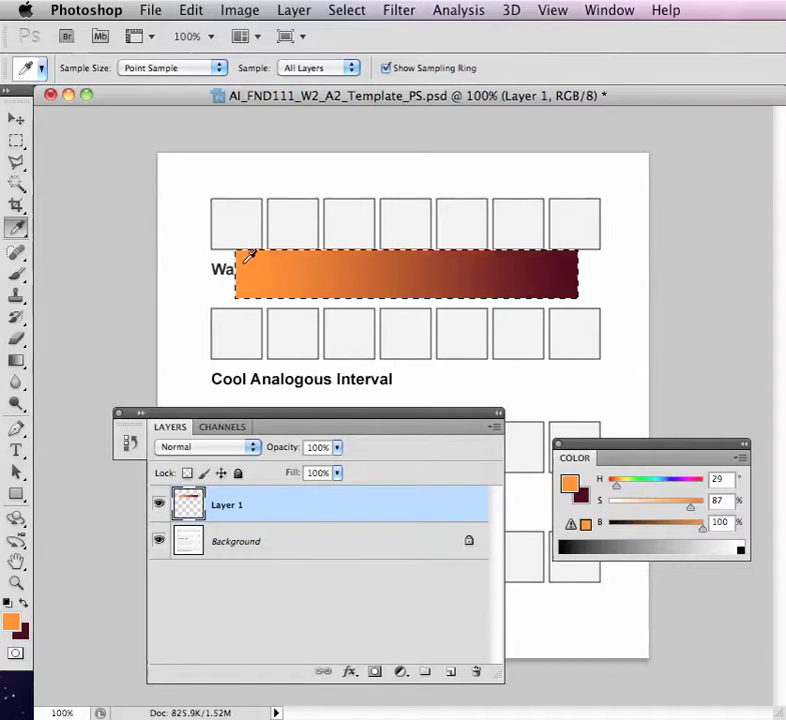
left_click(240, 548)
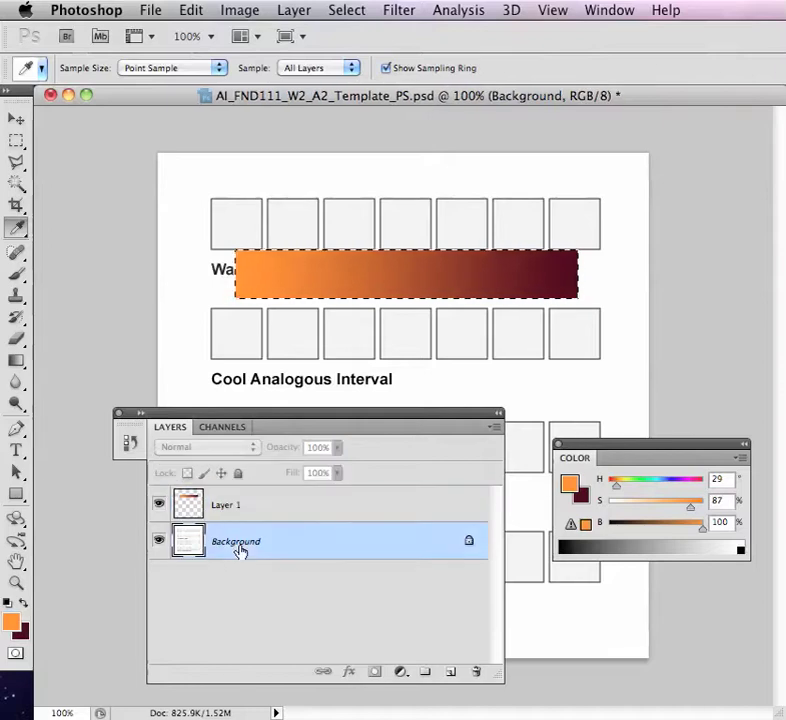
left_click(240, 272)
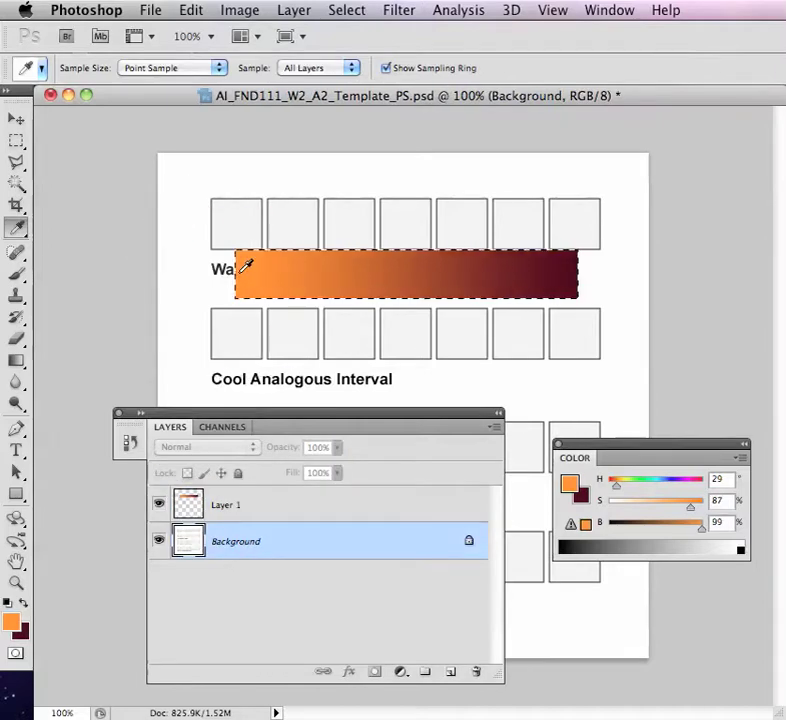
Clear the selection and fill the first Warm Analogous Interval square with the sampled orange using the Paint Bucket
key("g")
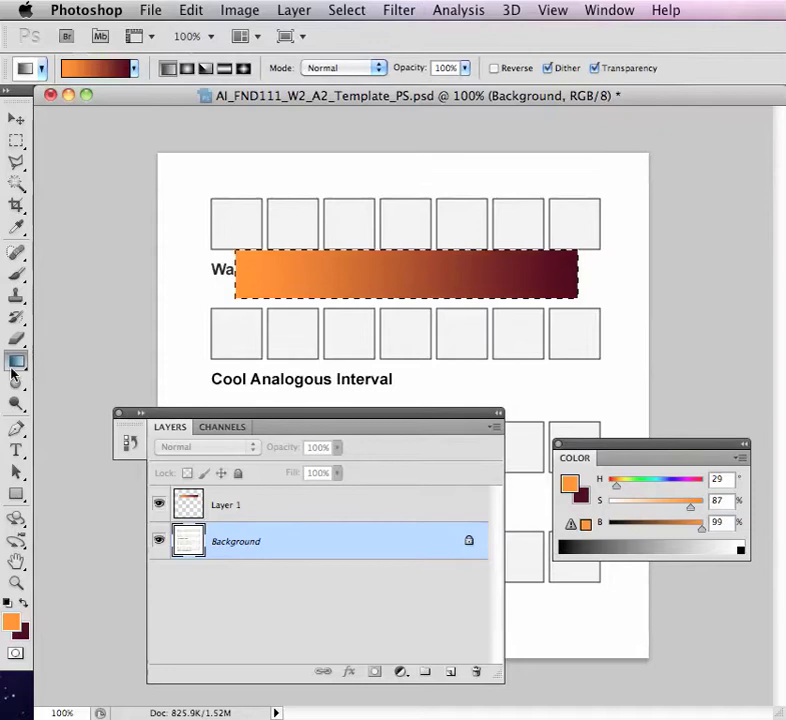
mouse_move(16, 361)
left_mouse_down()
mouse_move(65, 367)
mouse_move(72, 376)
left_mouse_up()
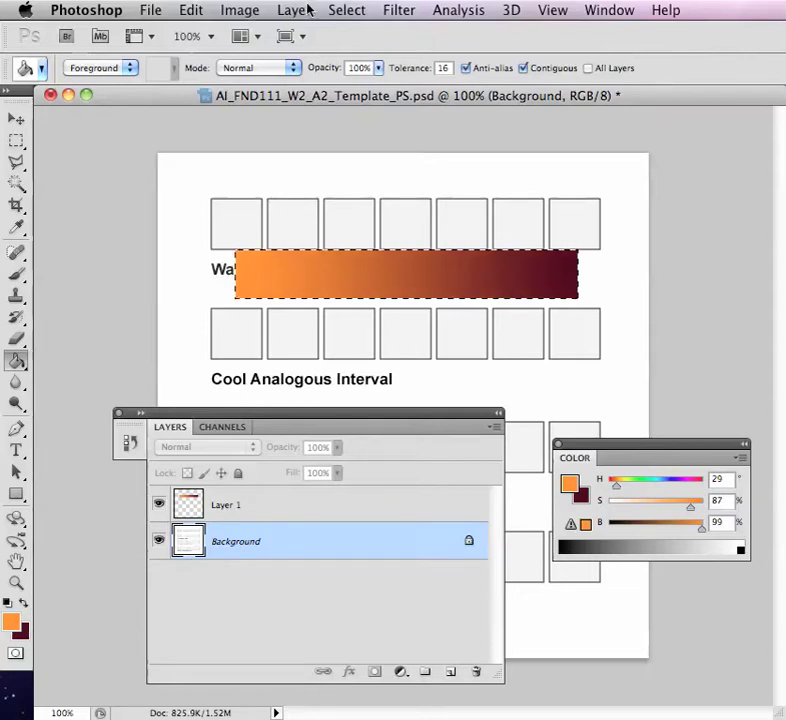
left_click(360, 12)
left_click(363, 46)
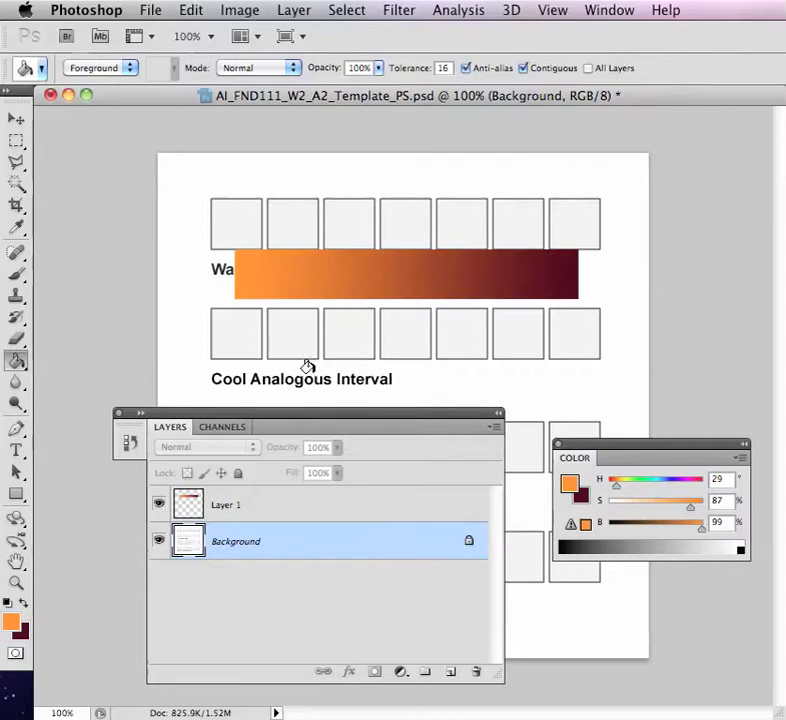
left_click(226, 227)
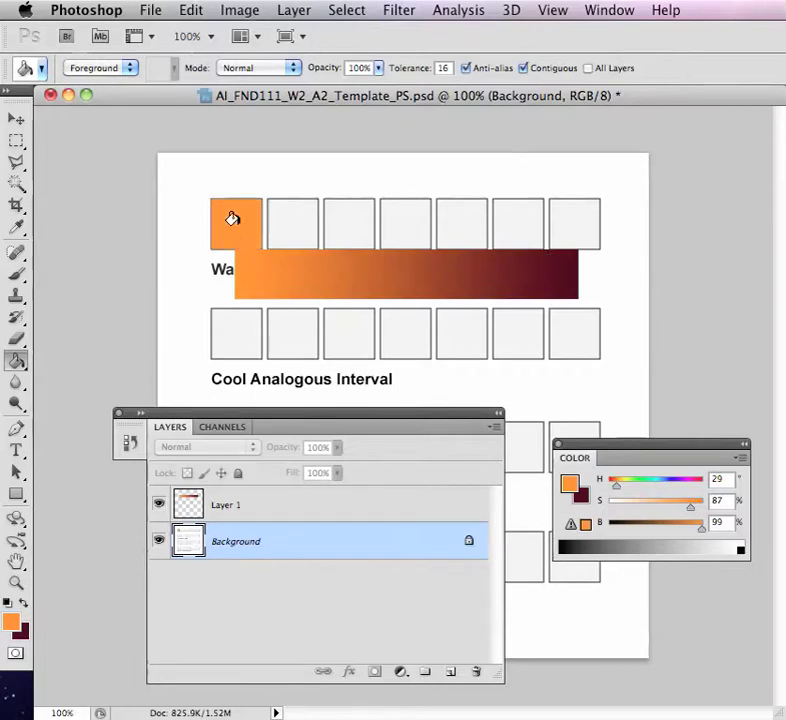
Sample the slightly darker orange beneath the second Warm Analogous square from the gradient strip and fill that square with it
key("i")
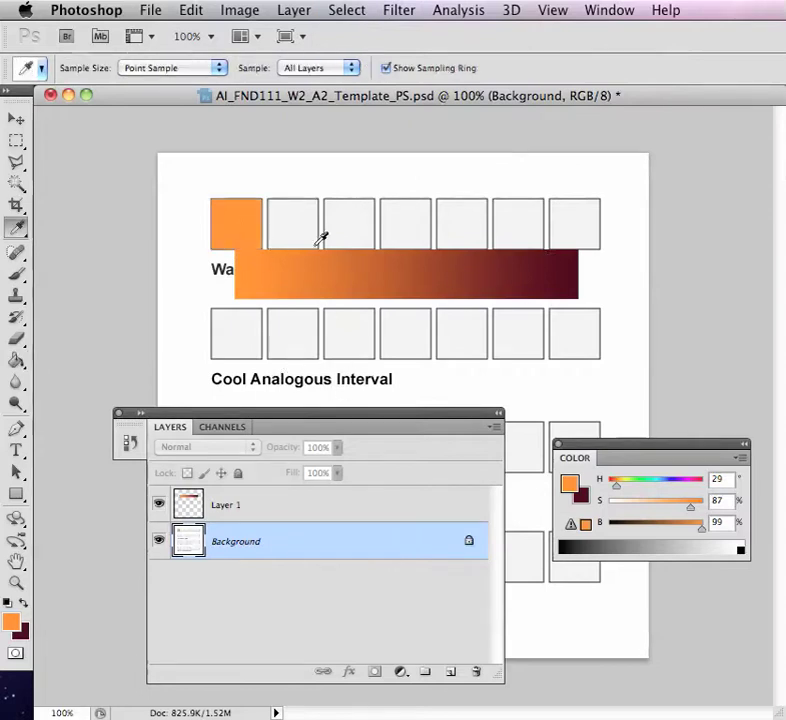
left_click(355, 262)
left_click_drag(355, 262, 297, 267)
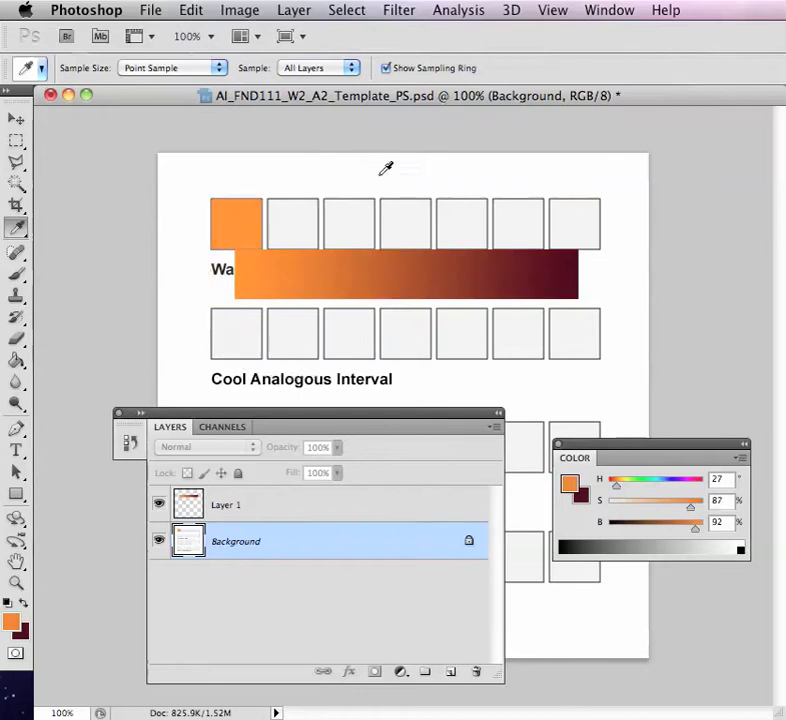
left_click(295, 260)
key("g")
left_click(286, 215)
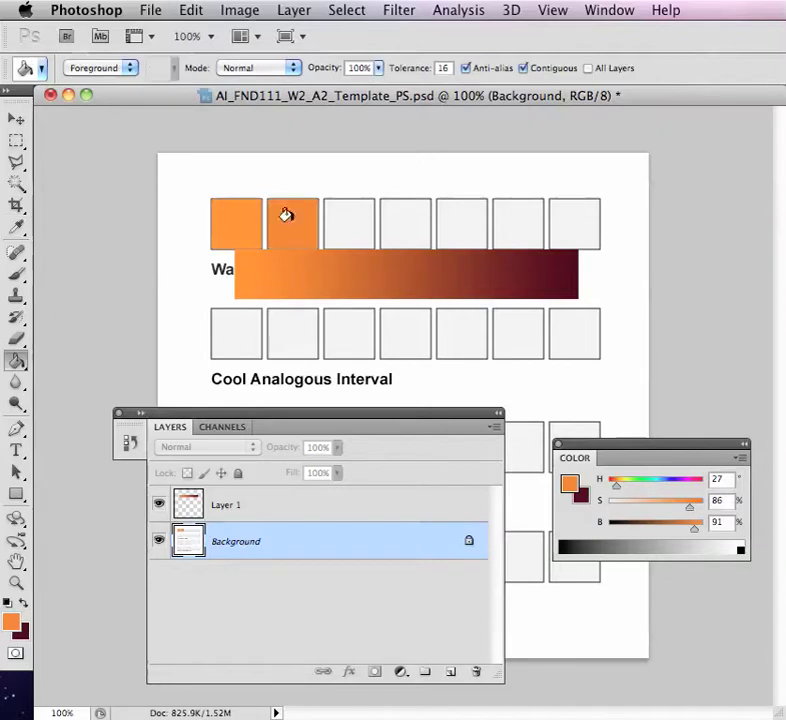
Fill the third and fourth Warm Analogous squares with colors sampled from the gradient strip directly below each one
key("i")
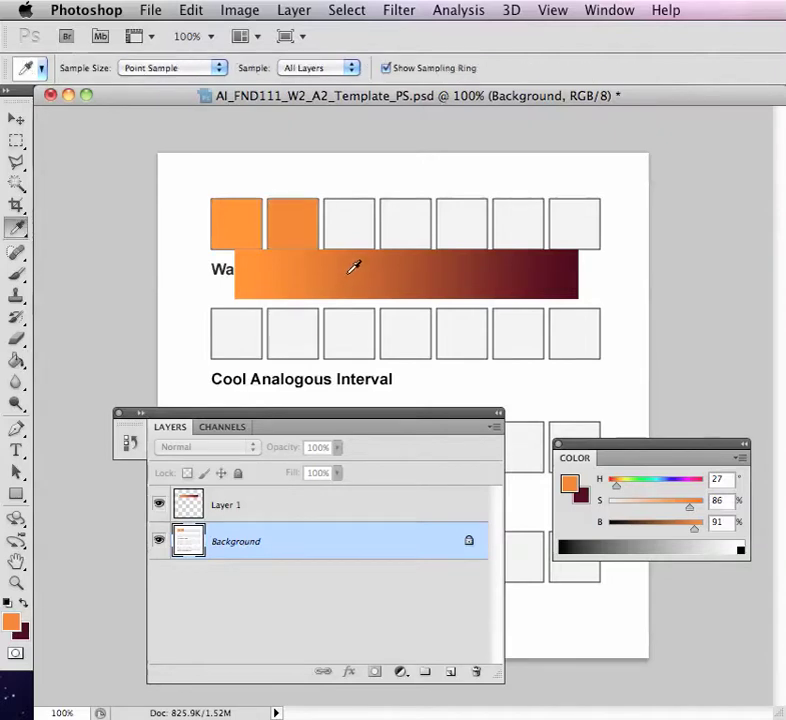
left_click(356, 266)
key("g")
left_click(344, 207)
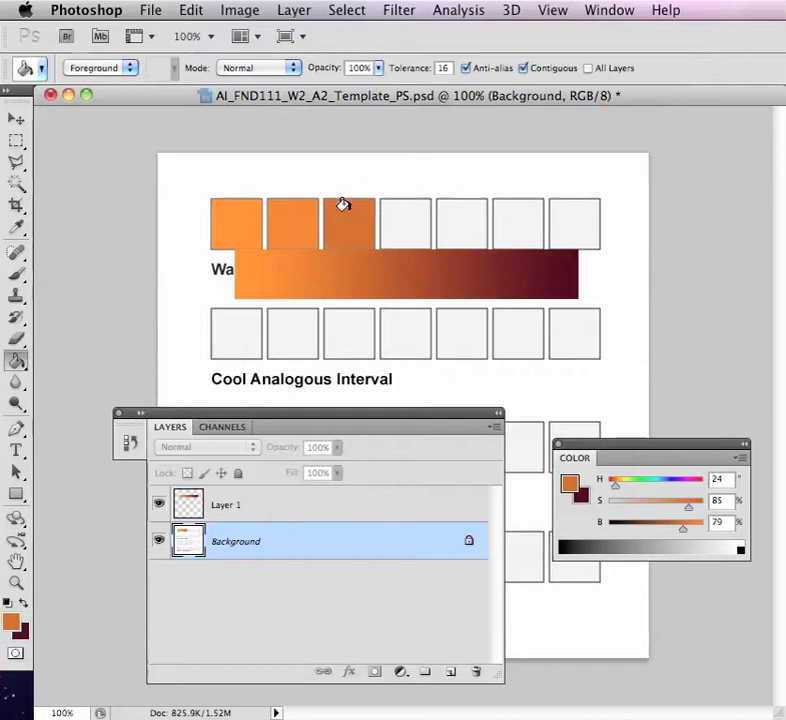
key("i")
left_click(416, 252)
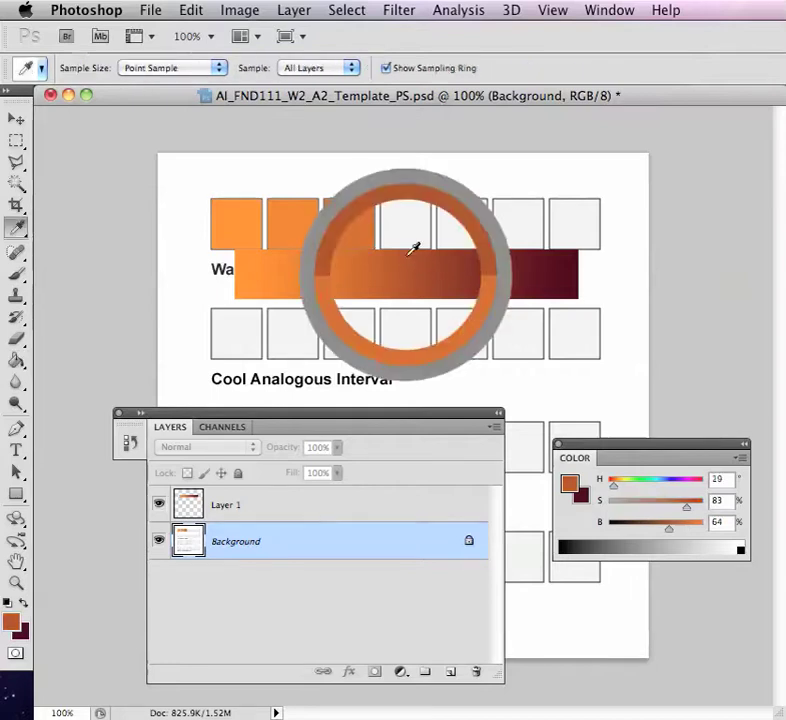
key("g")
left_click(428, 231)
Fill the fifth and sixth Warm Analogous squares with the reddish-brown and dark red sampled from the gradient below them
key("i")
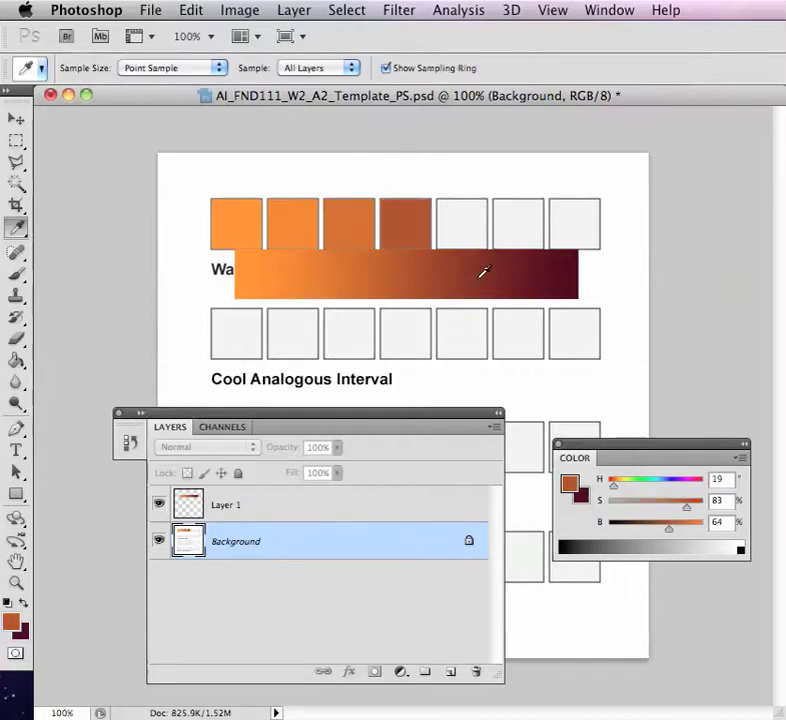
left_click(468, 267)
key("g")
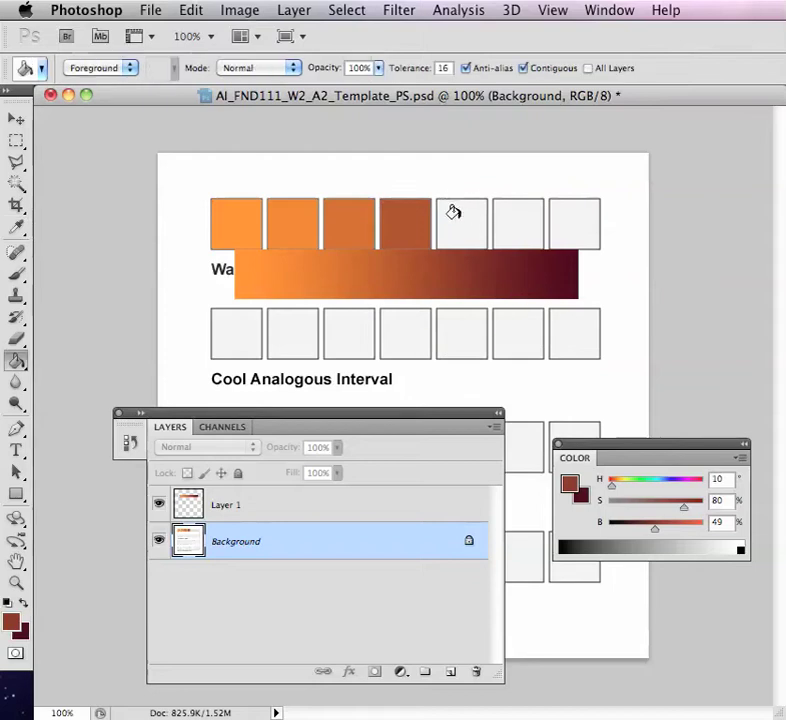
left_click(455, 213)
key("i")
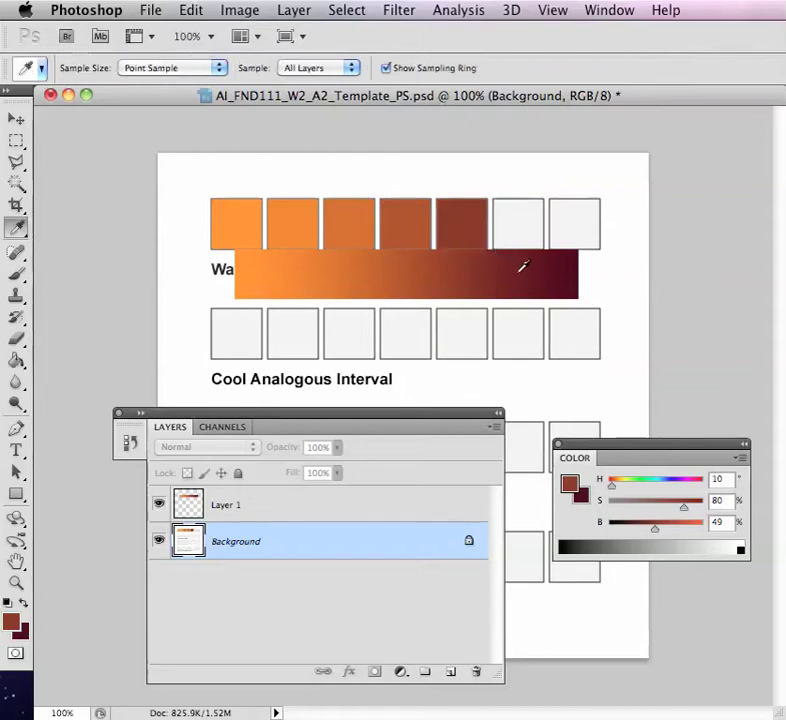
left_click(522, 266)
key("g")
left_click(516, 231)
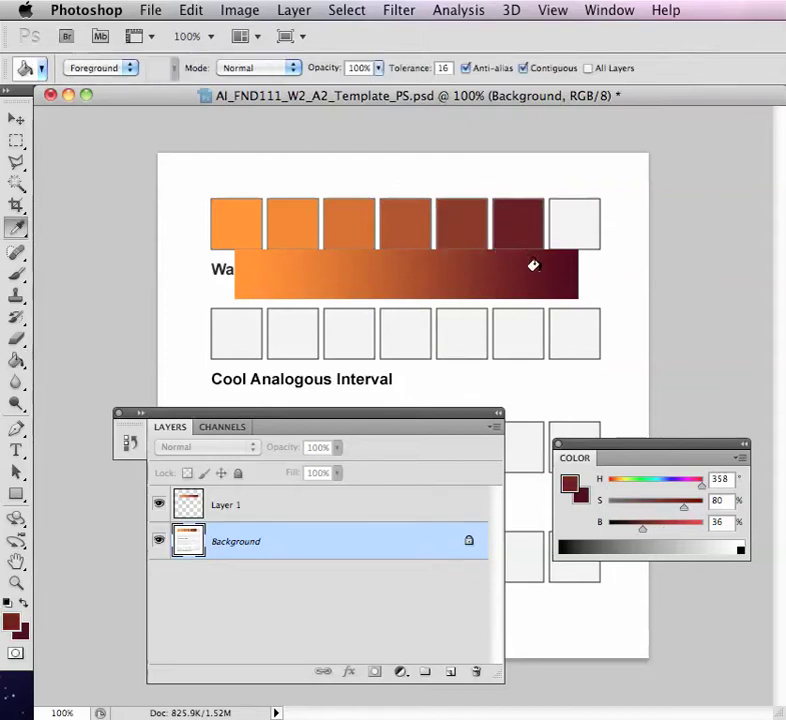
Sample the maroon at the gradient's dark end and fill the seventh Warm Analogous square with it
key("i")
left_click(581, 264)
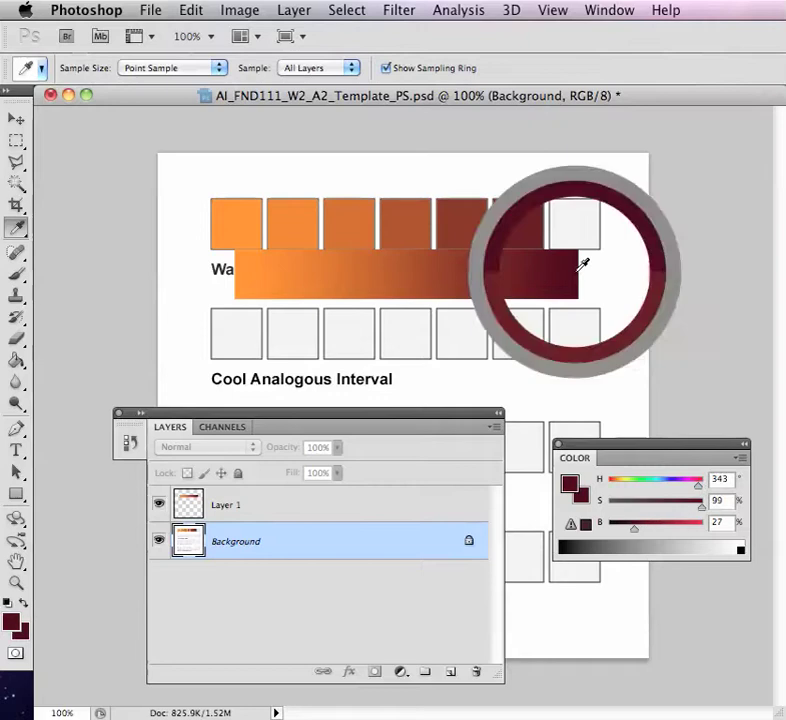
key("g")
left_click(554, 207)
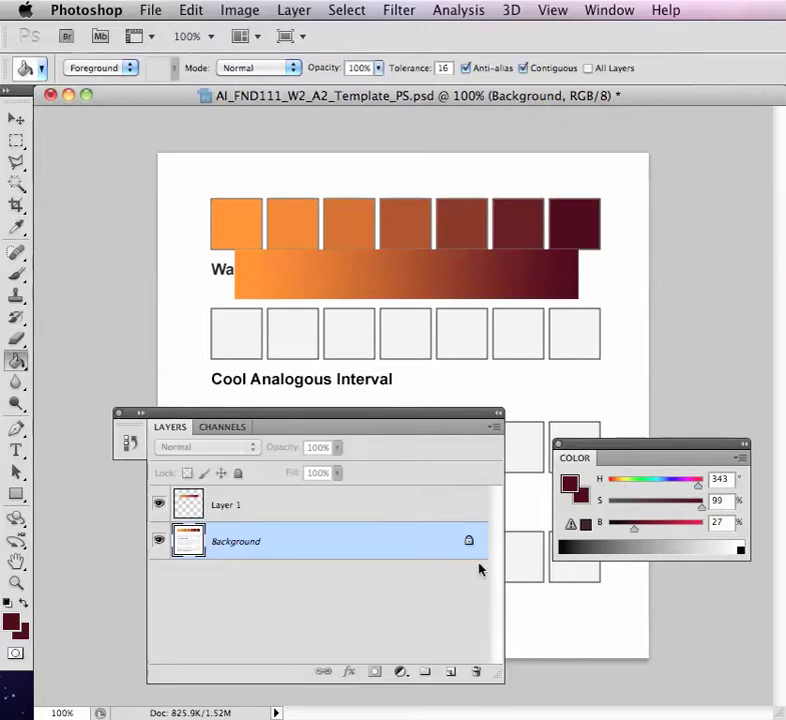
Delete the gradient strip's Layer 1 and move the Layers panel off the template
left_click_drag(350, 425, 527, 518)
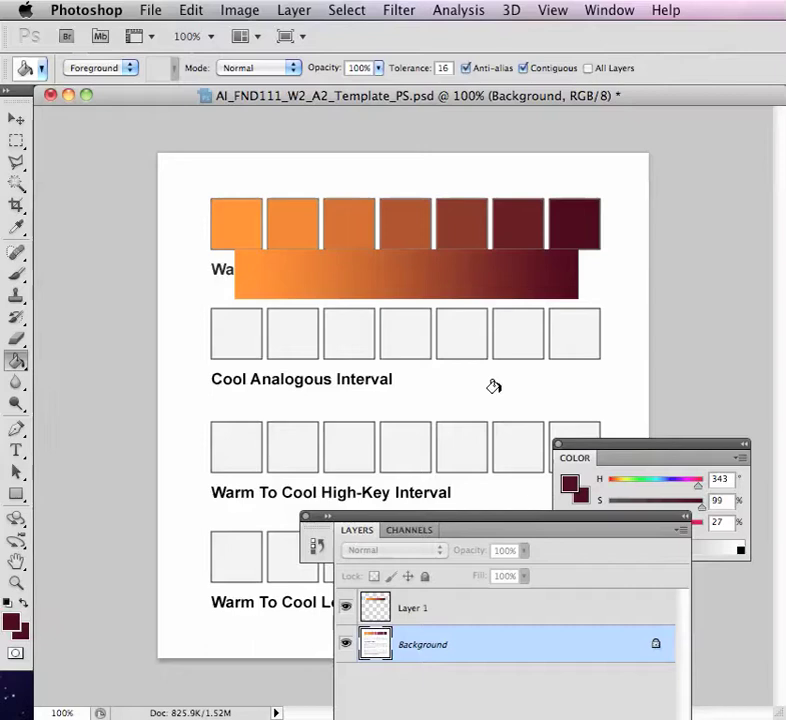
left_click_drag(402, 527, 381, 346)
left_click(361, 341)
left_click_drag(449, 507, 412, 303)
left_click_drag(412, 366, 654, 540)
left_click_drag(424, 289, 782, 640)
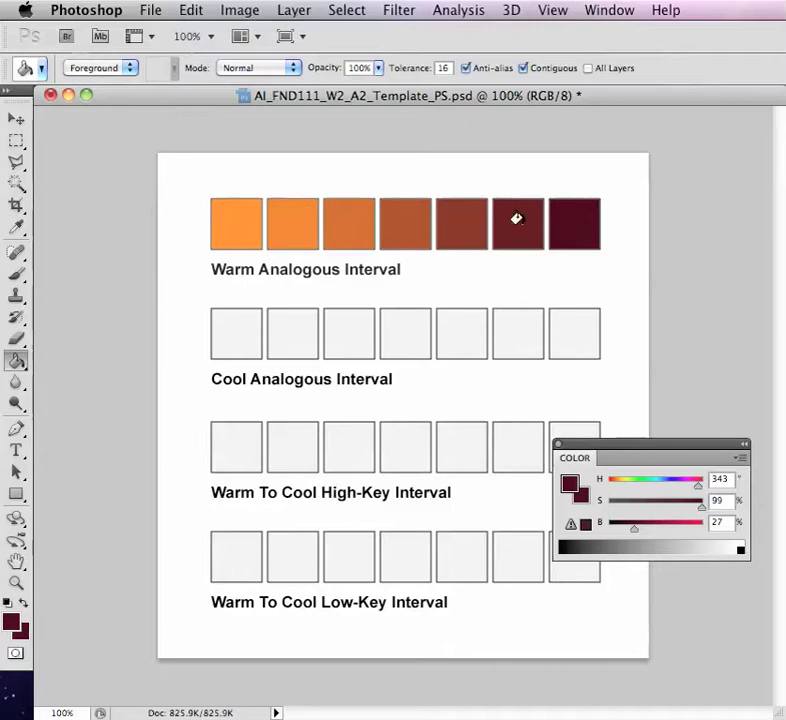
Sample the first and last Warm Analogous squares with the Eyedropper to compare their HSB values
left_click_drag(658, 443, 628, 414)
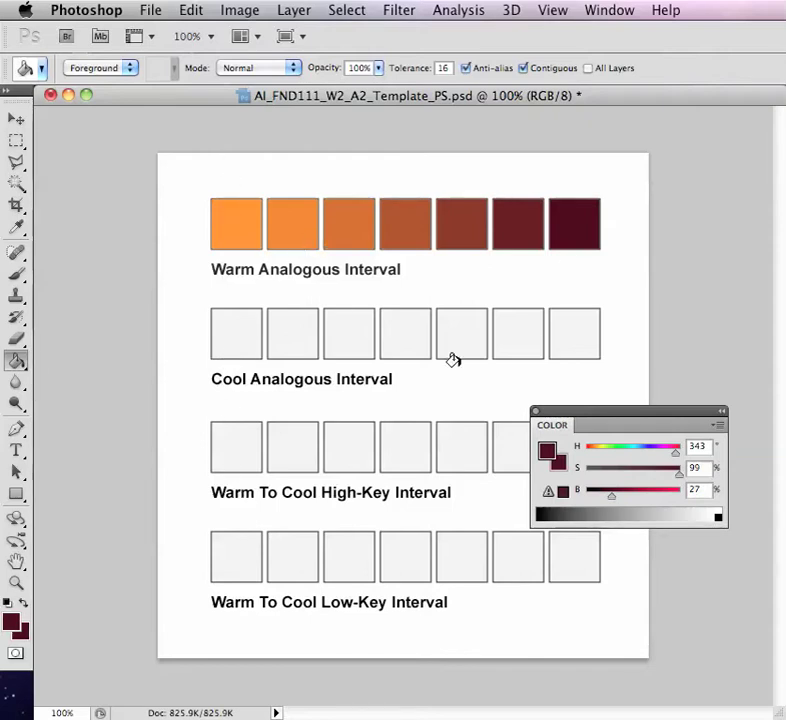
key("i")
left_click(579, 226)
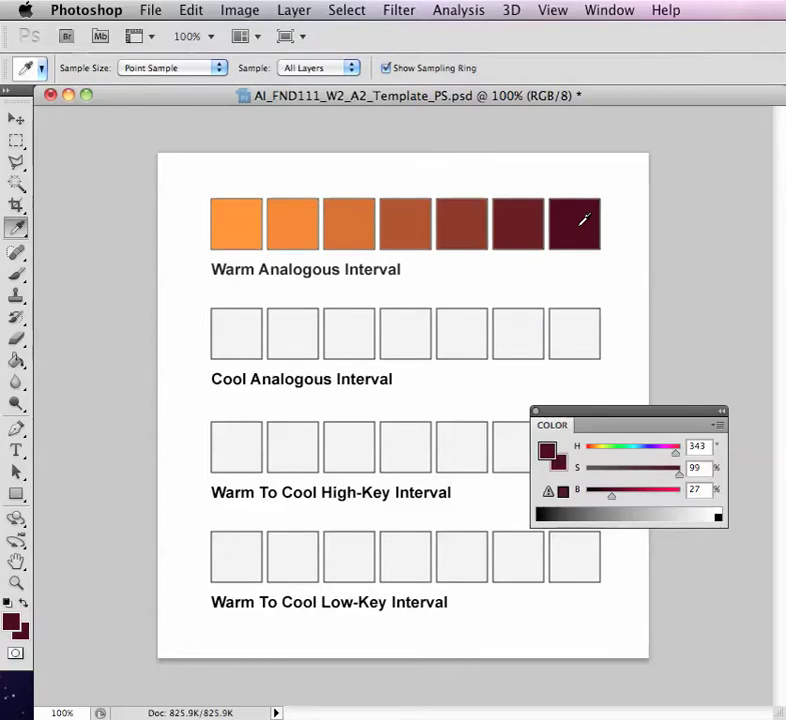
left_click(233, 216)
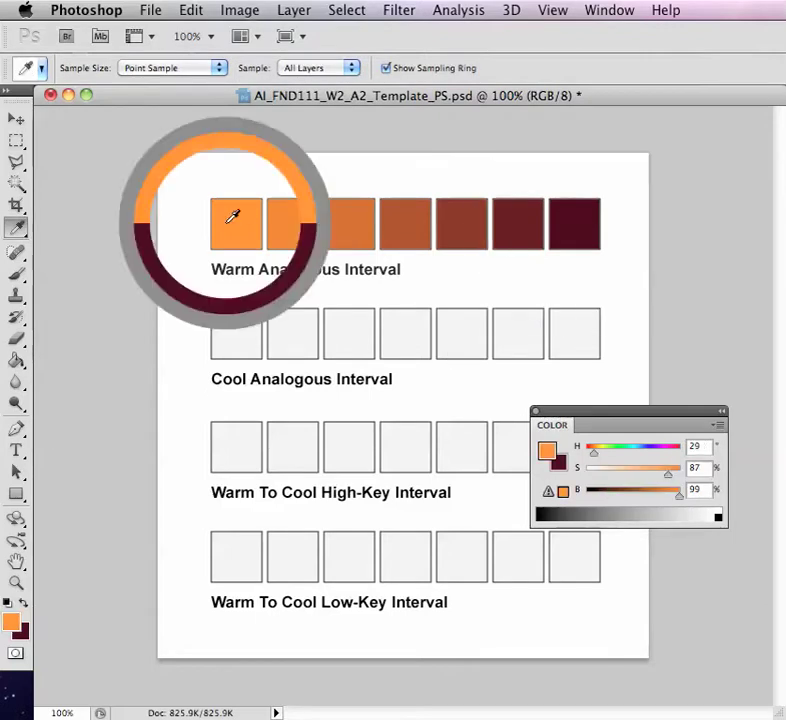
left_click(575, 221)
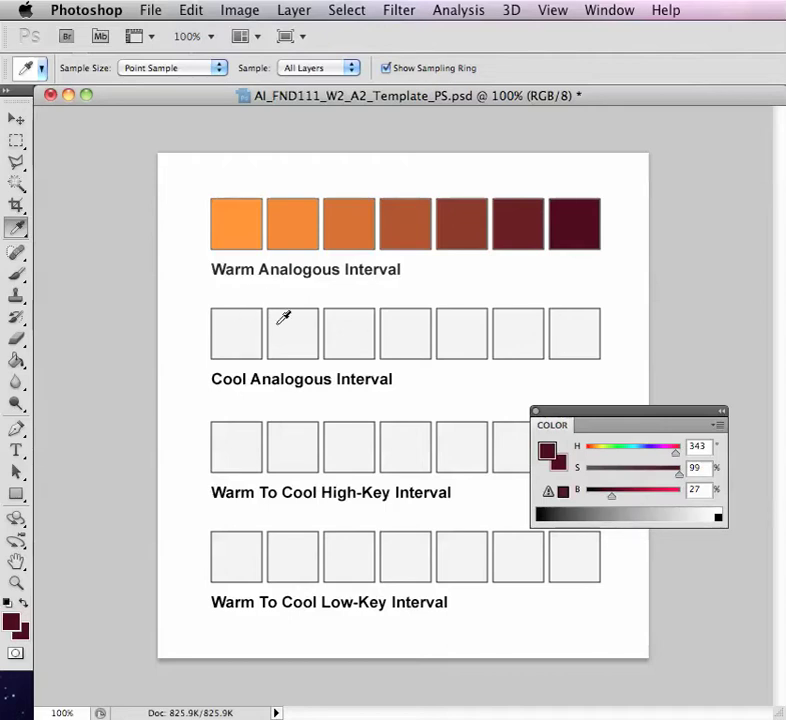
Move the Color panel completely off the template page
left_click_drag(617, 411, 630, 133)
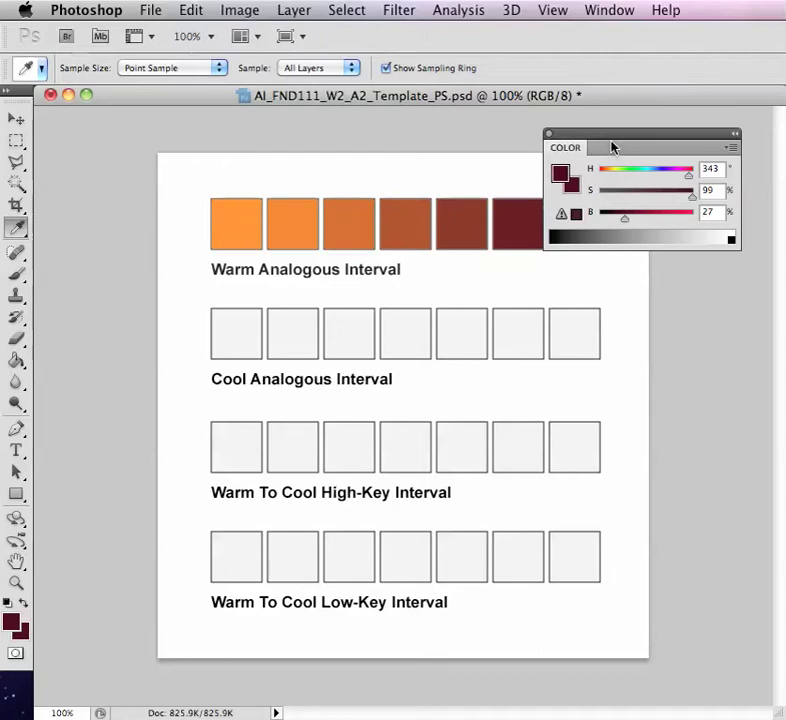
left_click_drag(614, 147, 785, 149)
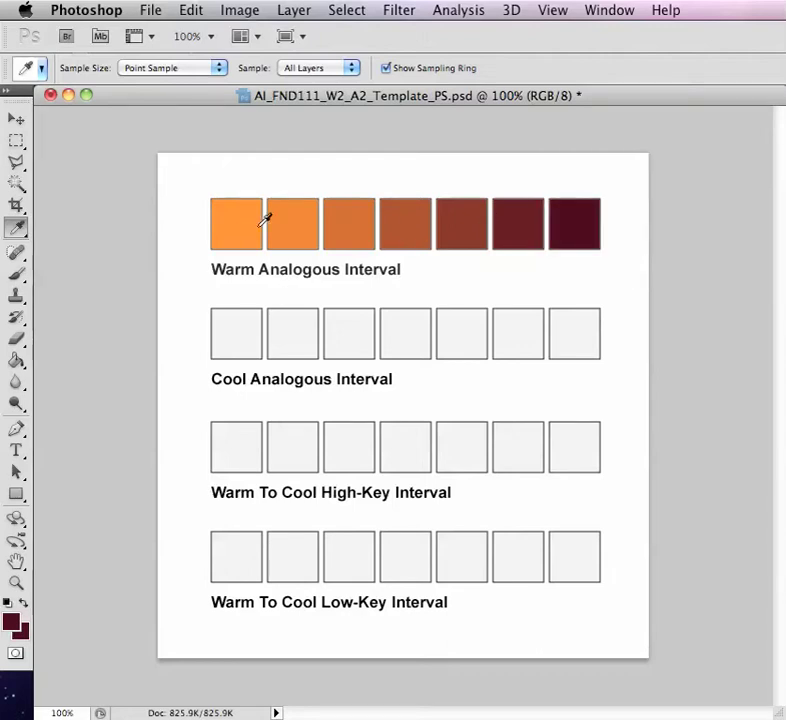